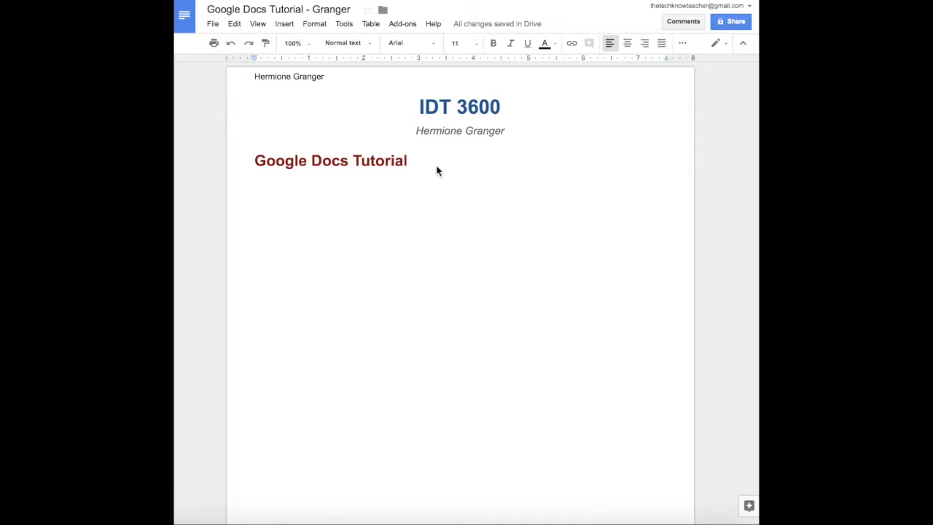
- Insert a page break on a new line below the "Google Docs Tutorial" heading
left_click(435, 163)
key("Return")
left_click(286, 25)
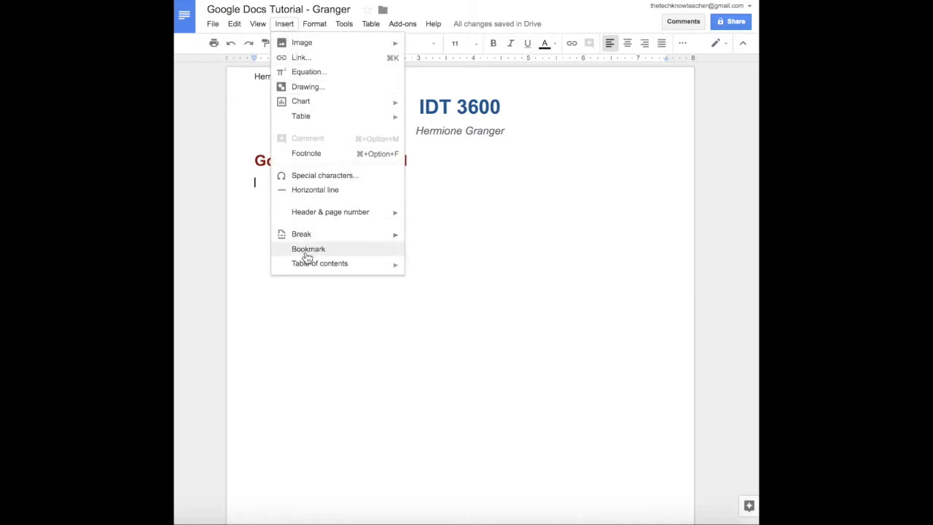
mouse_move(304, 239)
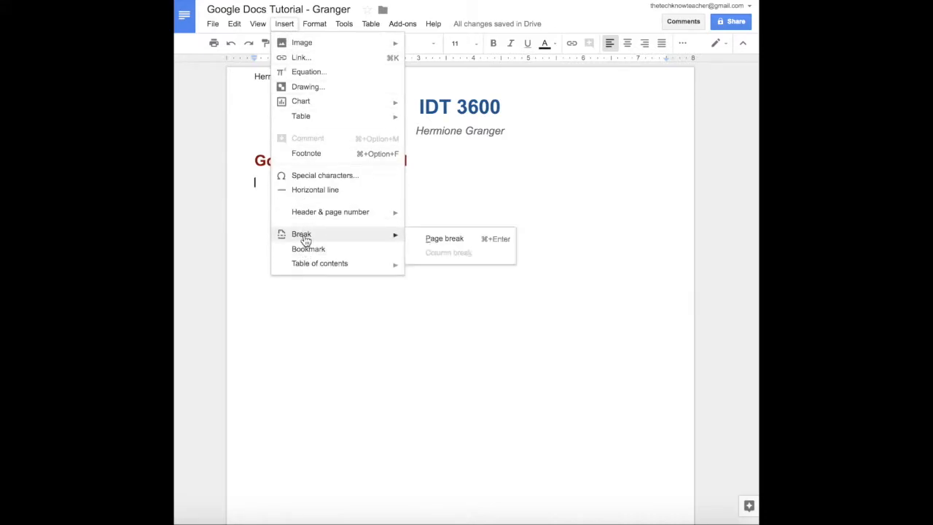
left_click(412, 240)
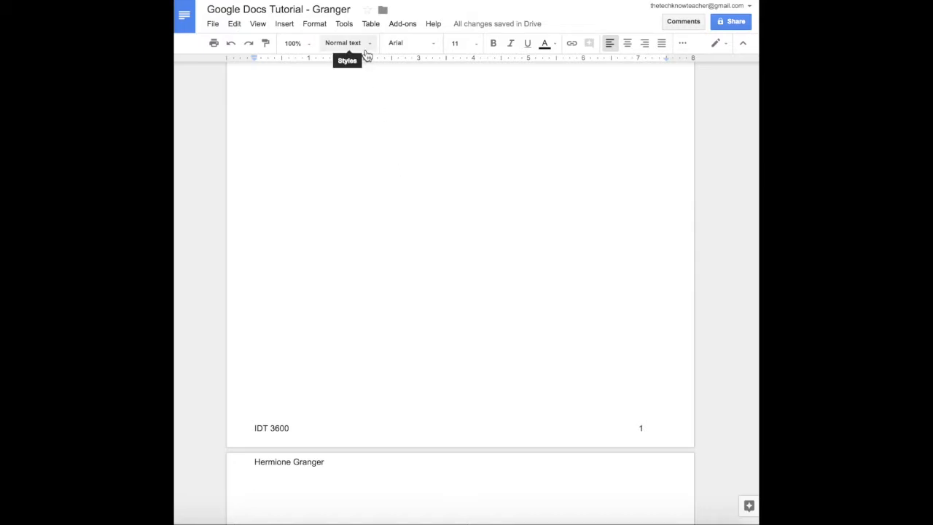
- Add the line "Task 2: Insert Menu" at the start of the new page and apply the Heading 2 style to it
type("Task")
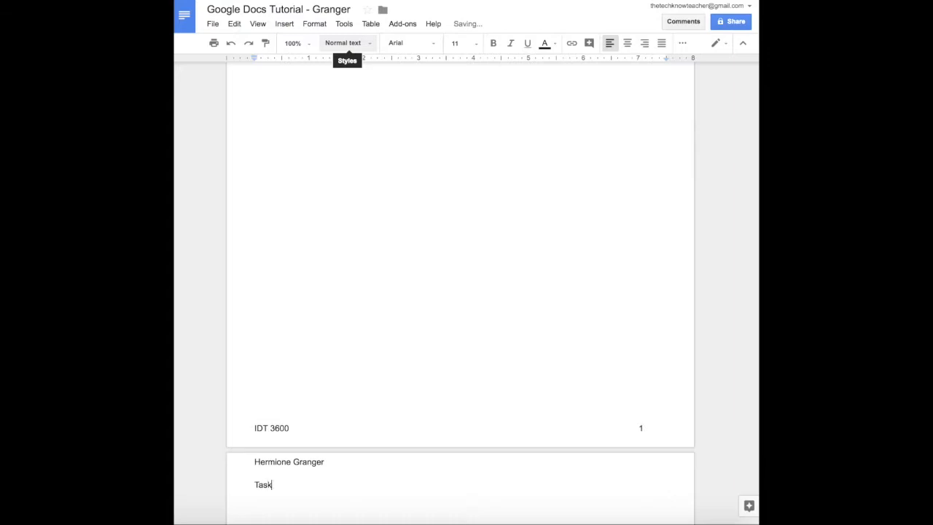
type(" 2: Insert Menu")
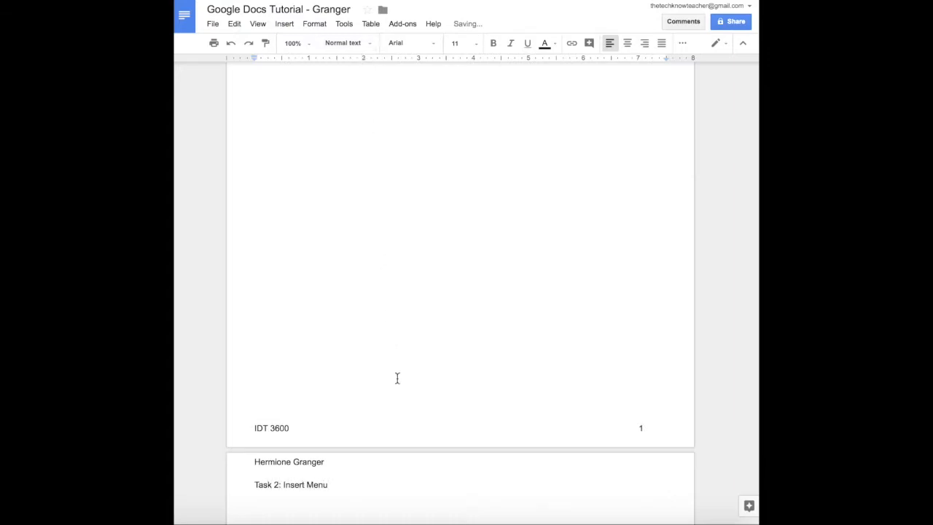
left_click_drag(255, 484, 328, 487)
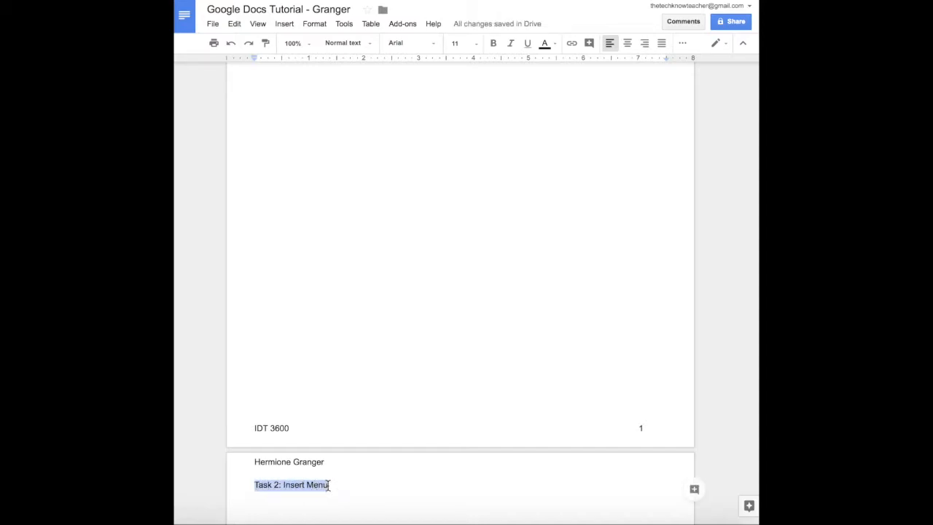
left_click(359, 43)
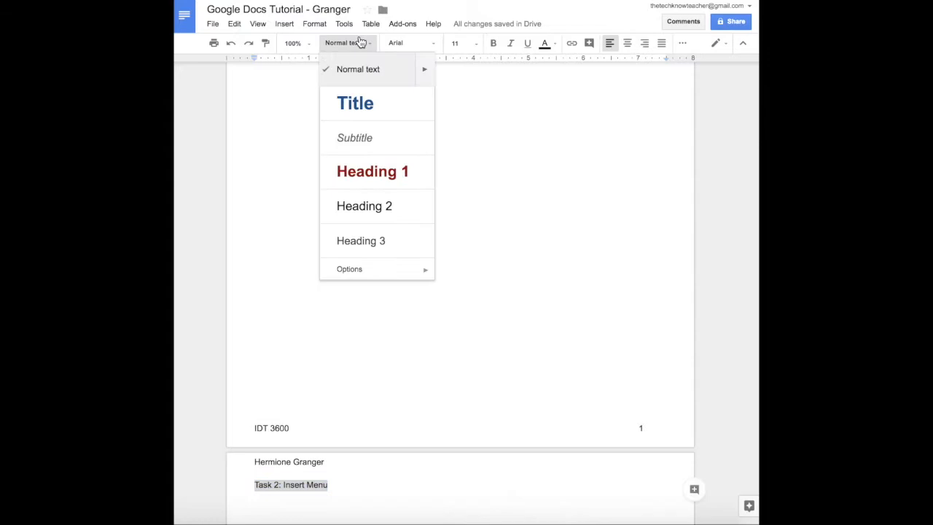
left_click(398, 209)
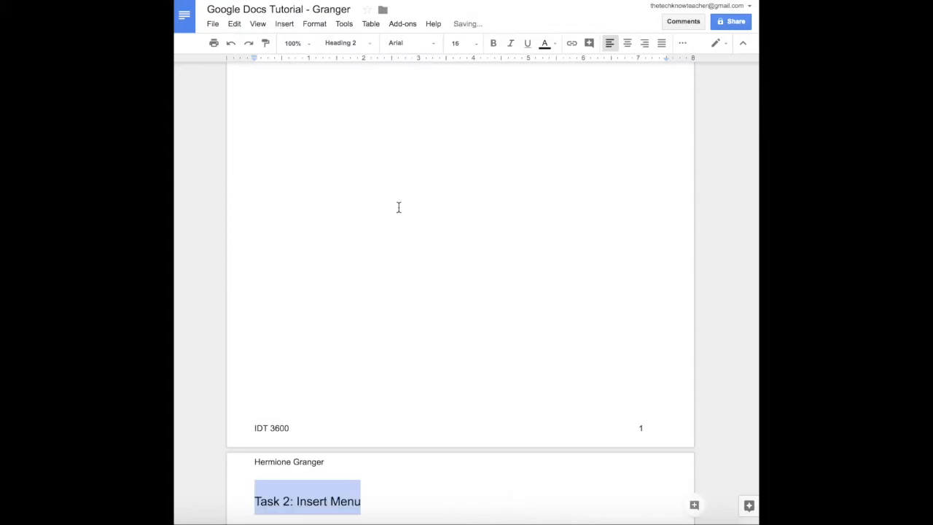
- Format the "Task 2: Insert Menu" heading as 14 pt, bold, with dark blue 2 text colour
left_click(477, 51)
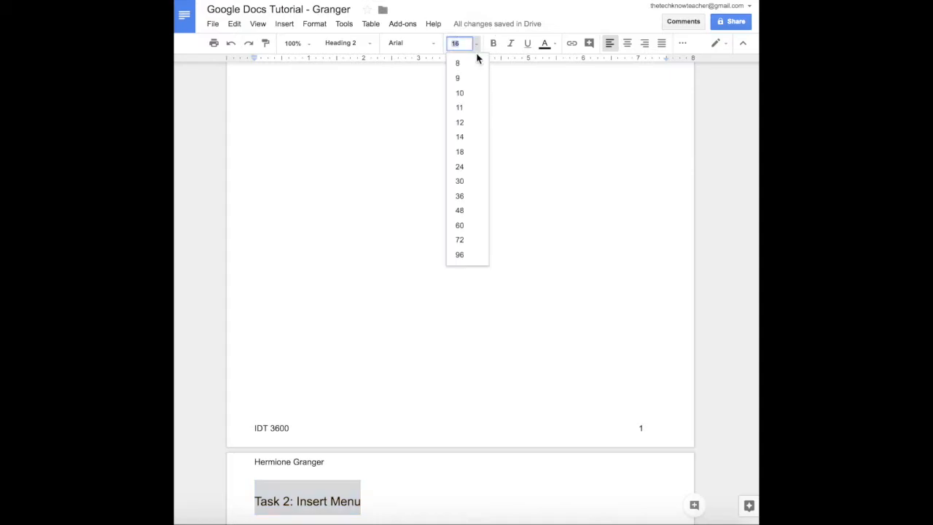
left_click(466, 141)
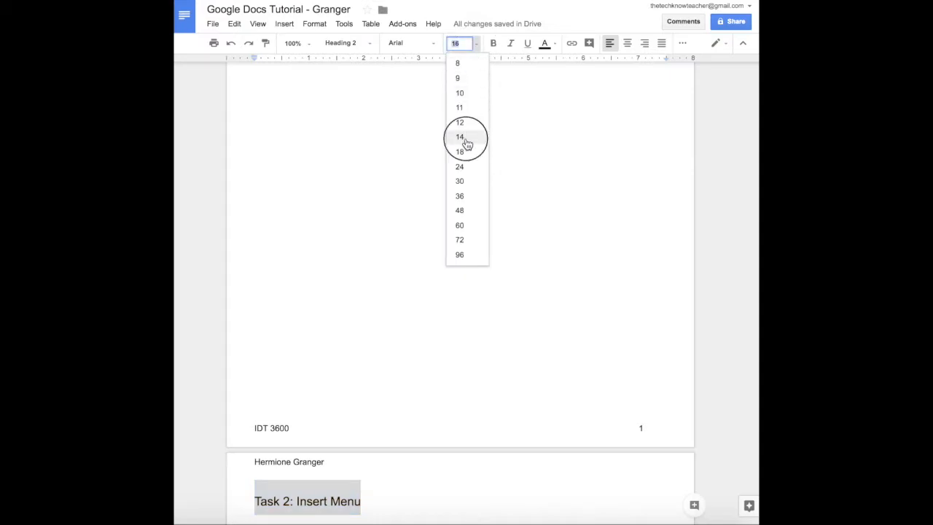
left_click(494, 45)
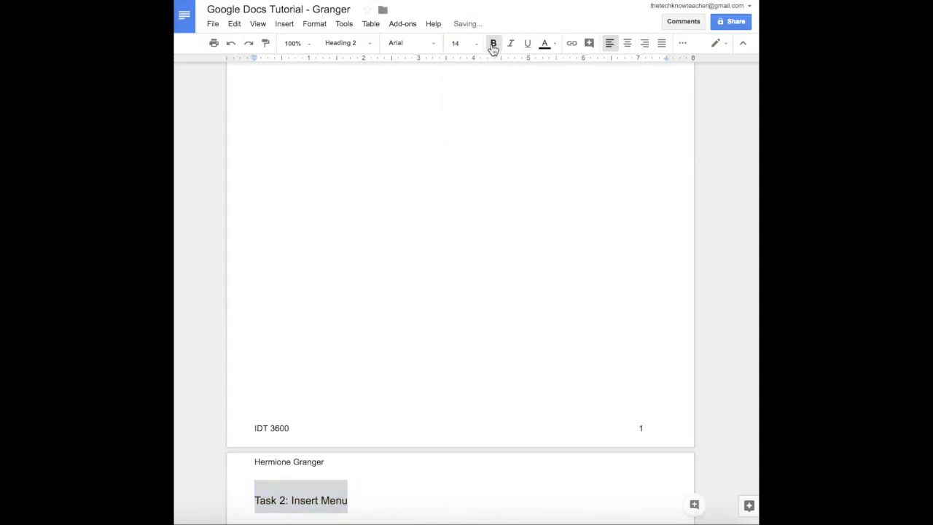
left_click(555, 45)
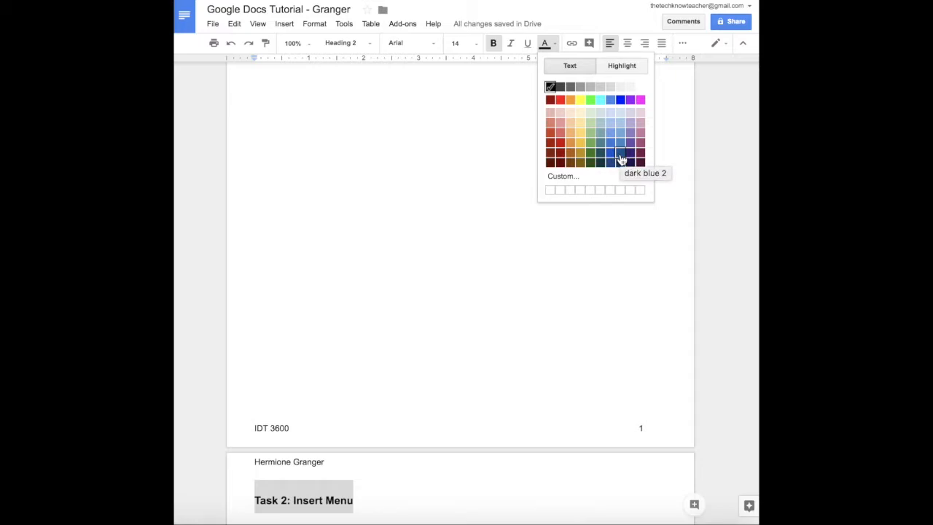
left_click(621, 158)
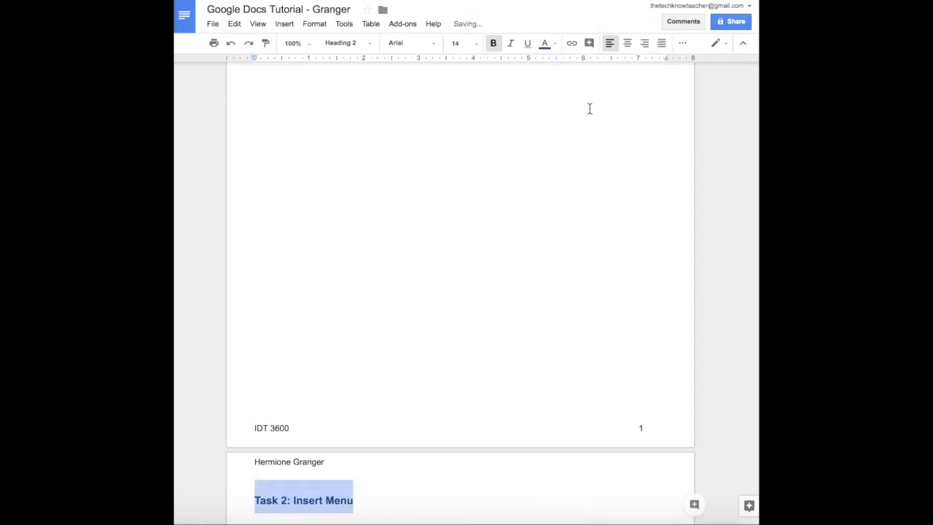
- Remove the space before the "Task 2: Insert Menu" paragraph and update the Heading 2 style to match it
left_click(682, 43)
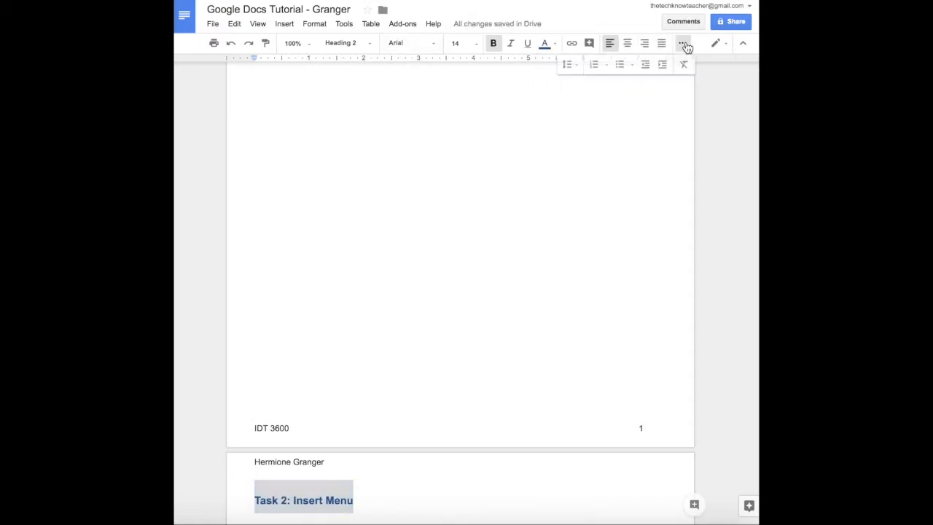
left_click(577, 67)
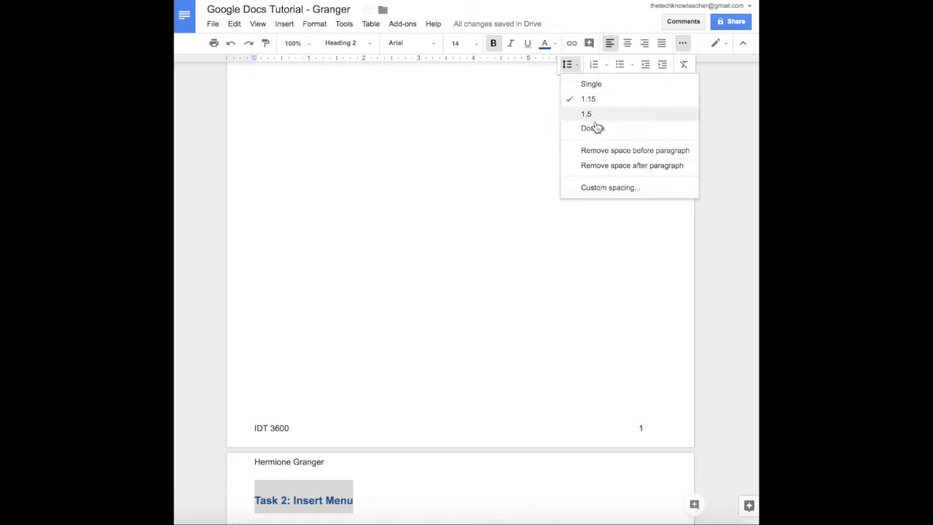
left_click(601, 150)
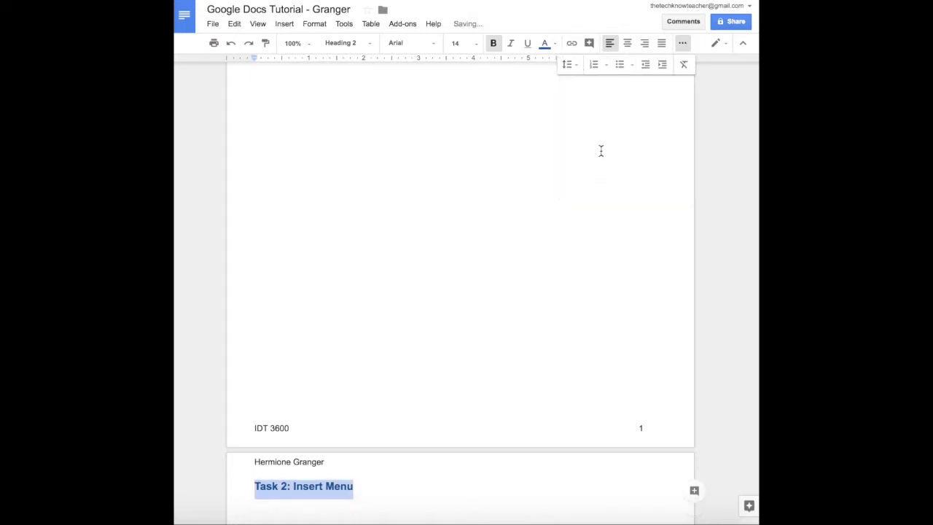
left_click(353, 45)
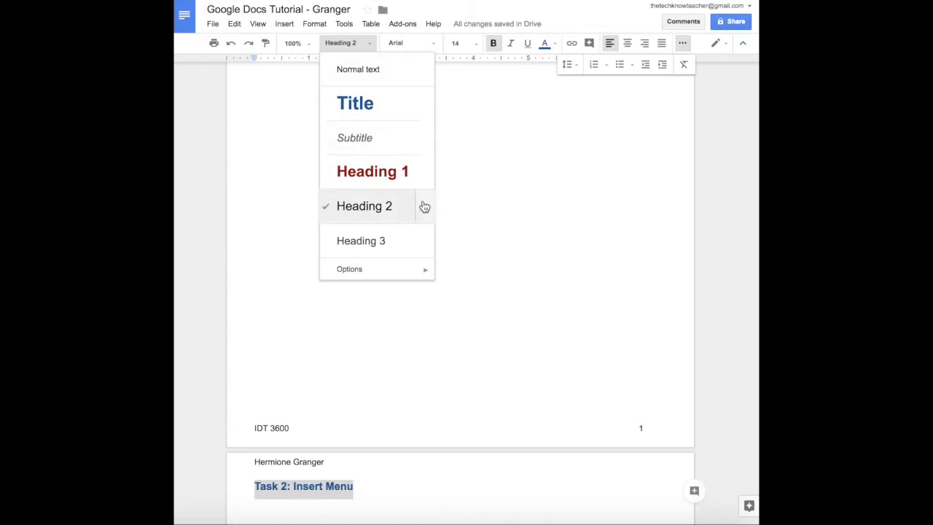
mouse_move(424, 209)
left_click(452, 225)
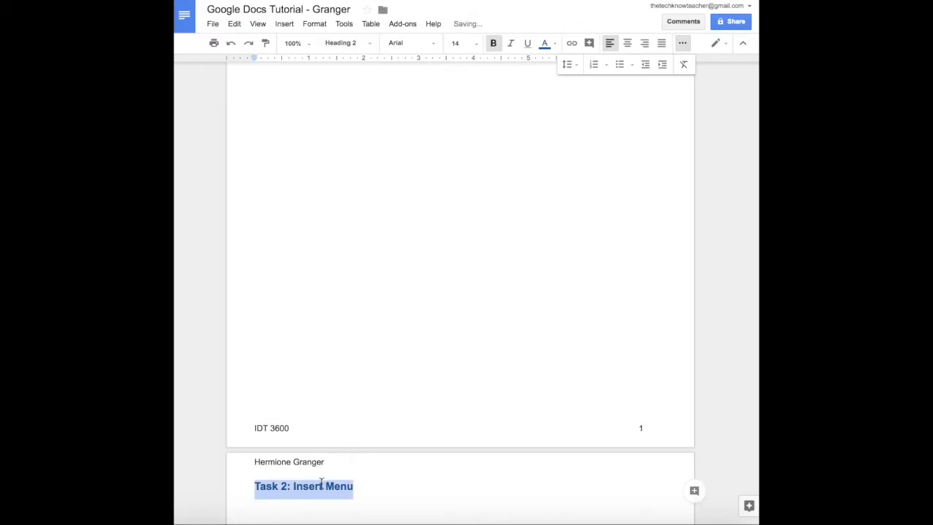
- Search the web for "University of Memphis" images and insert the logo with the UofM emblem on a new line below the Task 2 heading
left_click(375, 486)
key("Return")
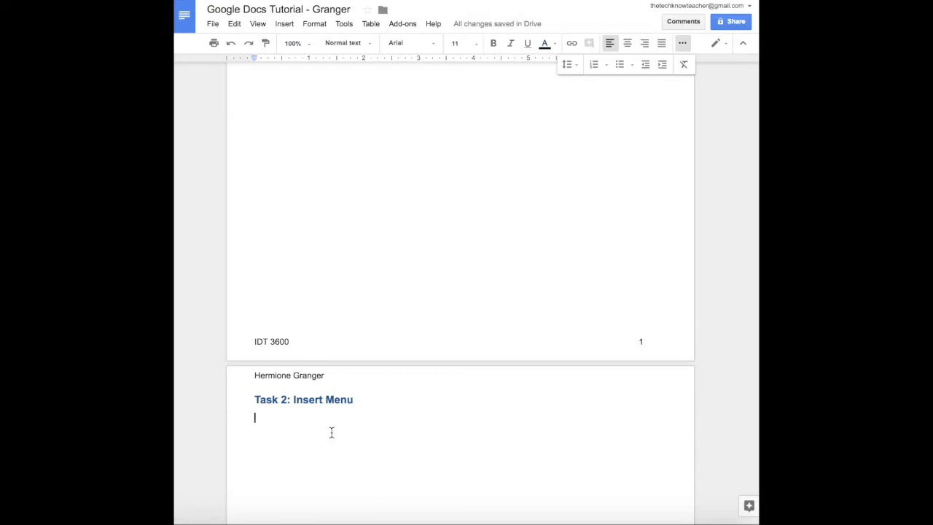
left_click(281, 25)
mouse_move(284, 46)
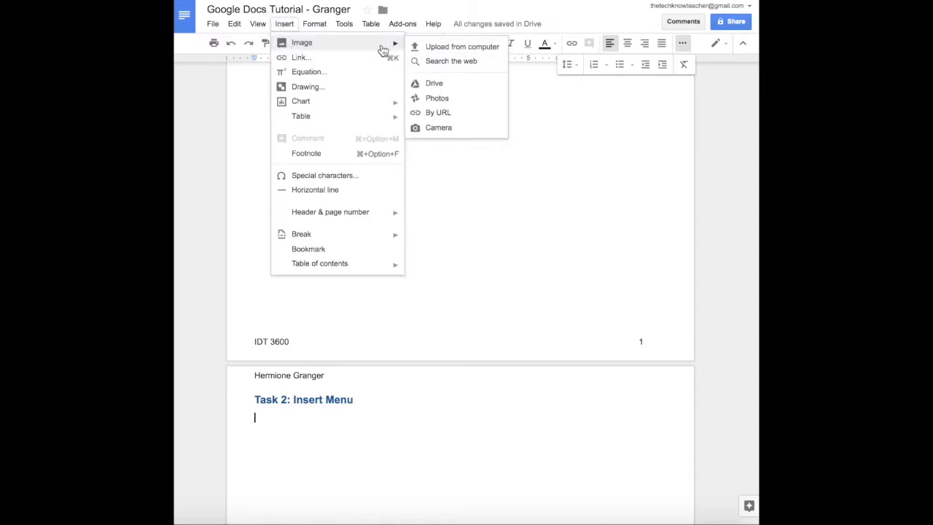
left_click(429, 64)
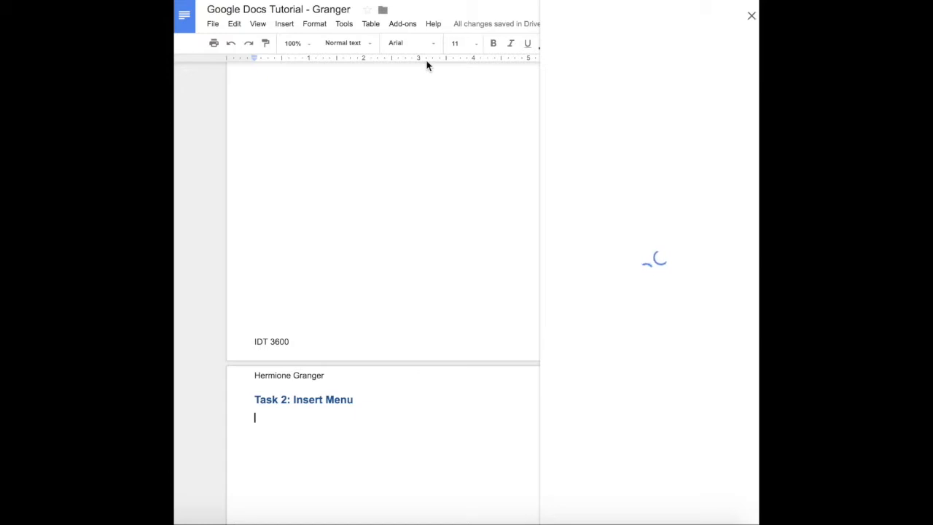
left_click(575, 15)
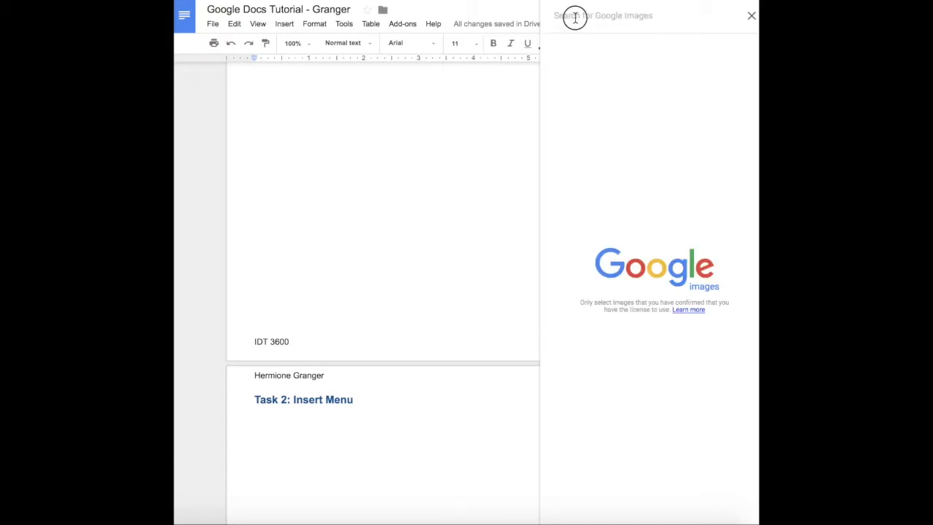
type("Unive")
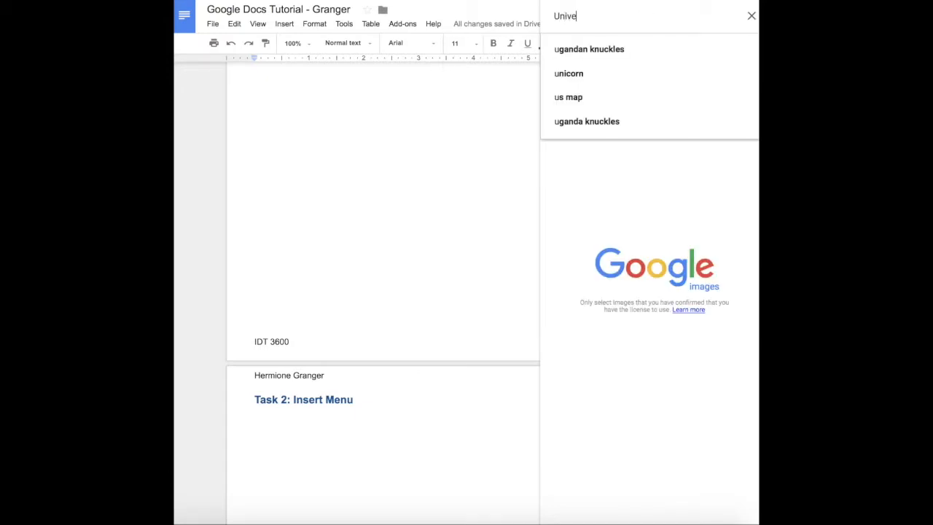
type("rsity of Memphis")
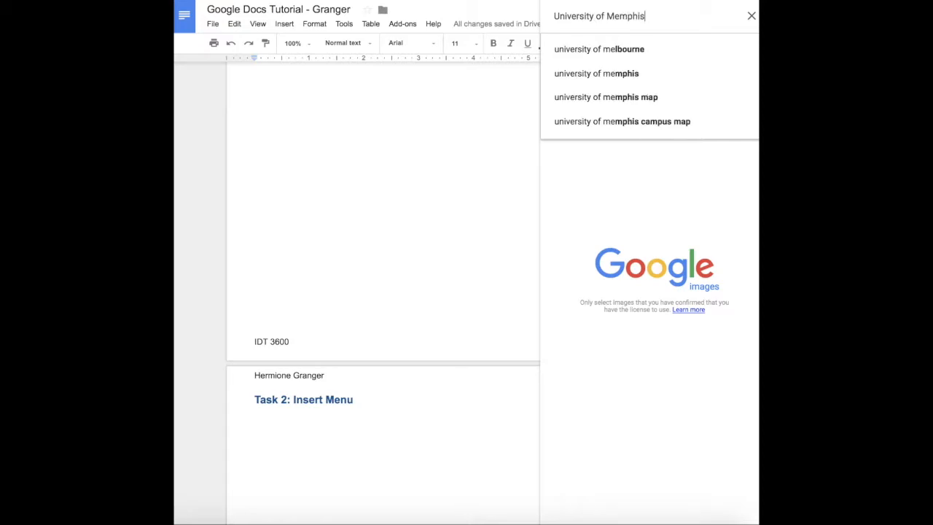
key("Return")
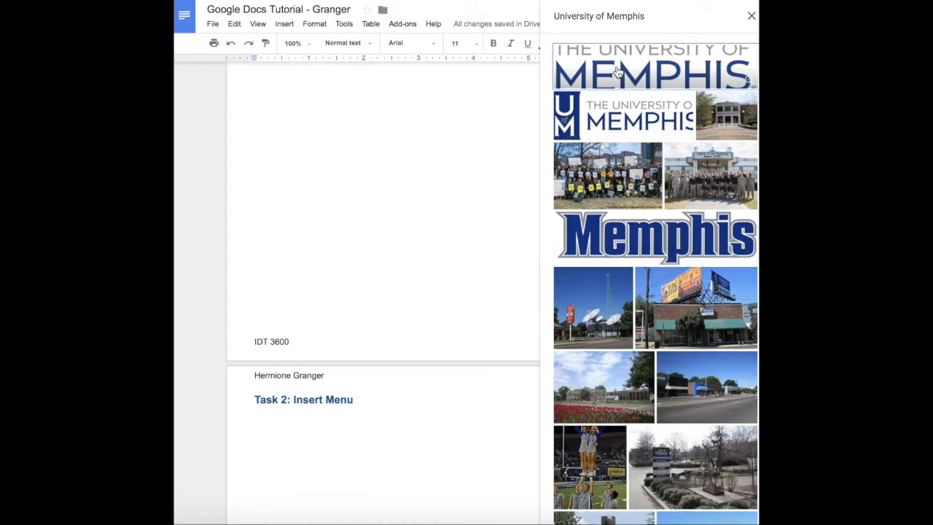
left_click(627, 128)
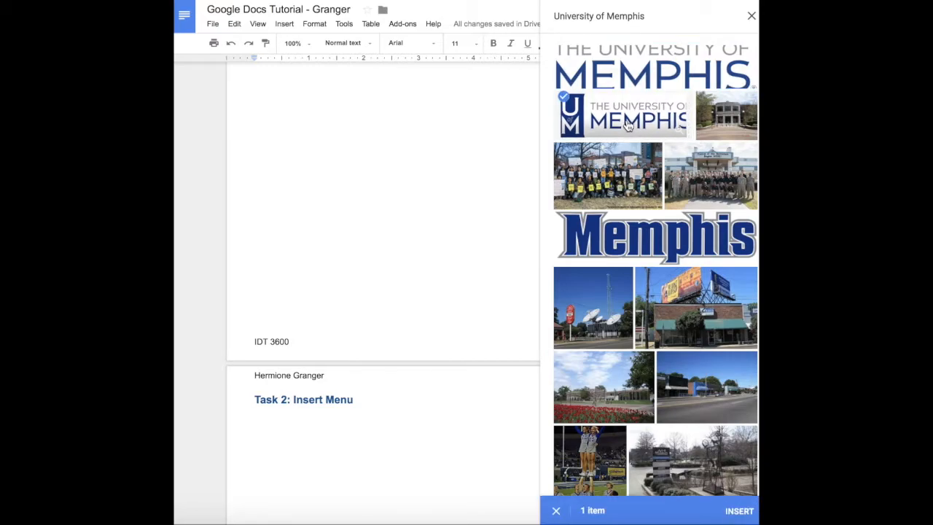
left_click(738, 510)
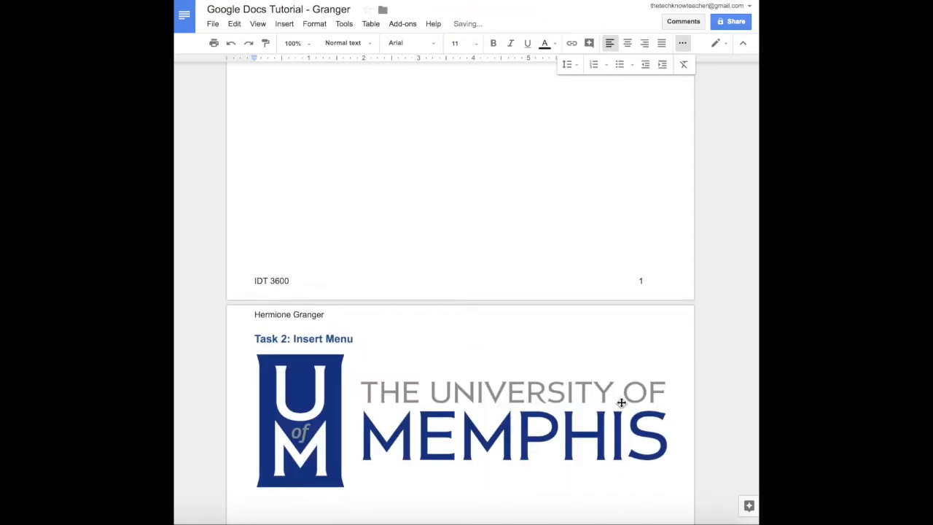
- Shrink the University of Memphis logo proportionally to about 4.5 inches wide
scroll(619, 398, "down", 1)
left_click(631, 424)
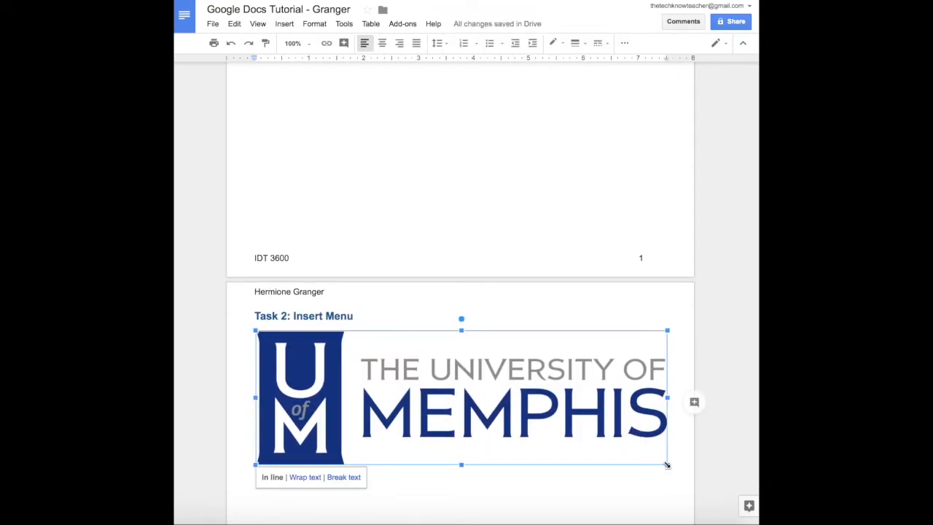
left_click_drag(669, 466, 429, 409)
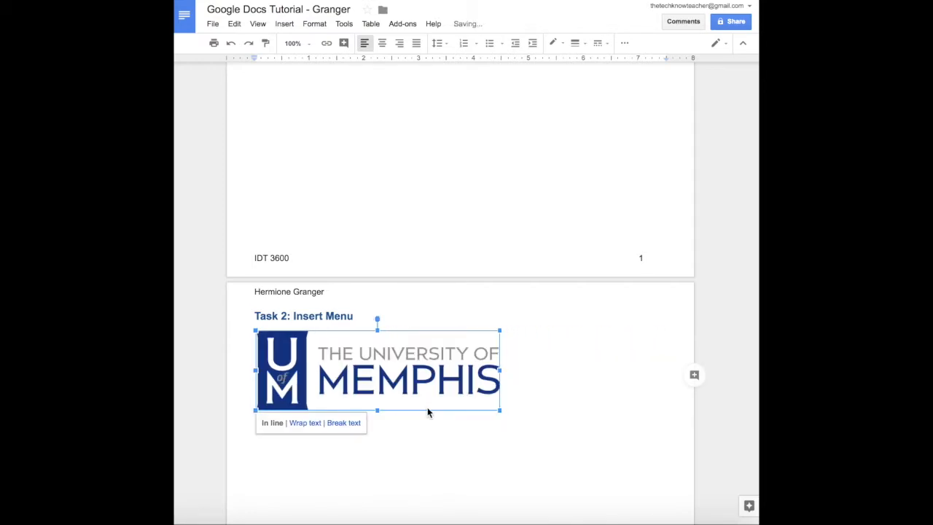
left_click(516, 397)
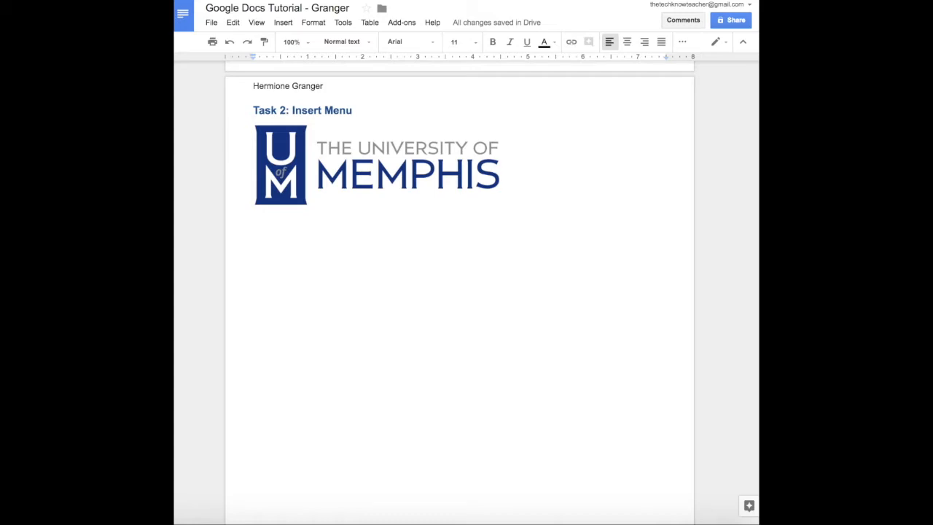
- Add the text "University of Memphis" on a new line below the logo
left_click(385, 223)
key("Return")
type("University of Memphis")
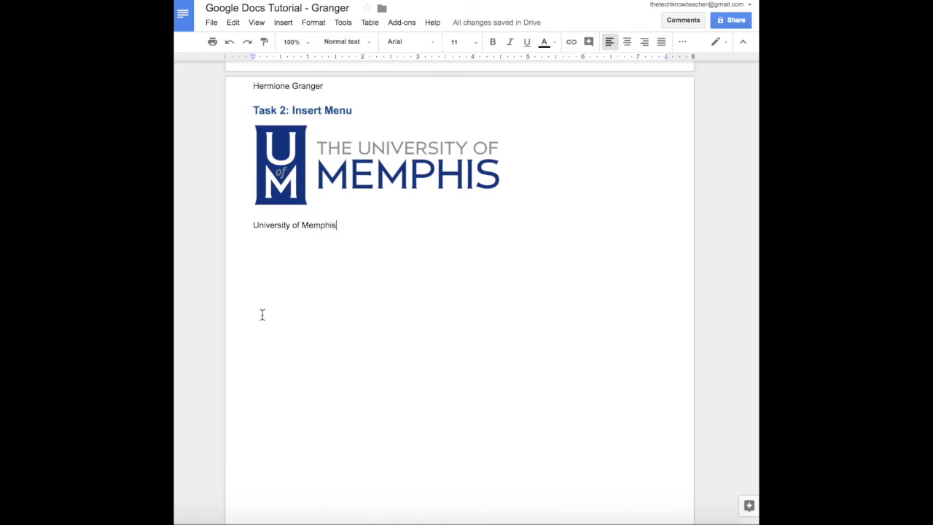
left_click_drag(336, 224, 253, 224)
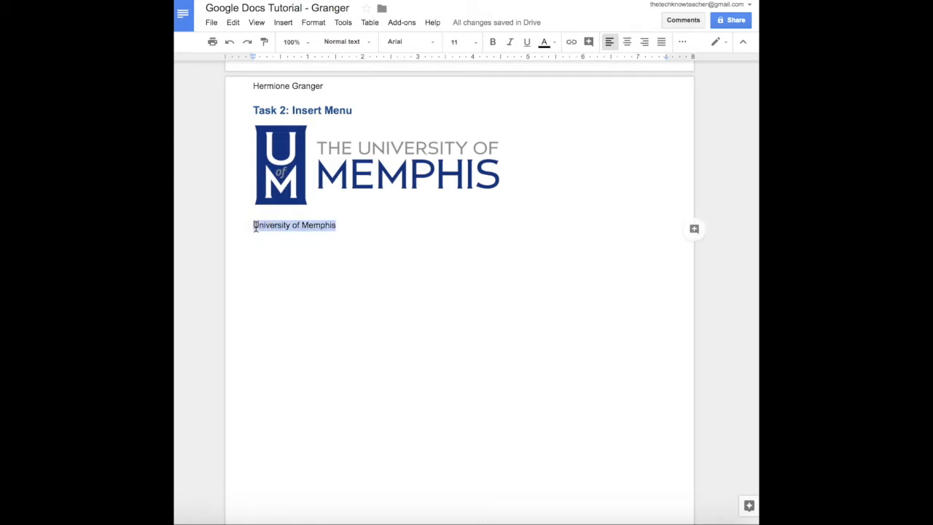
left_click(572, 43)
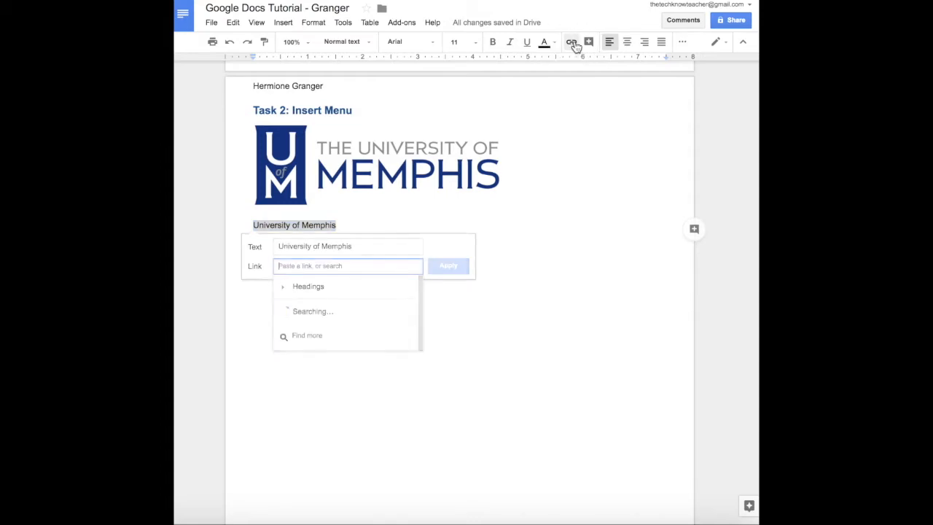
left_click(291, 26)
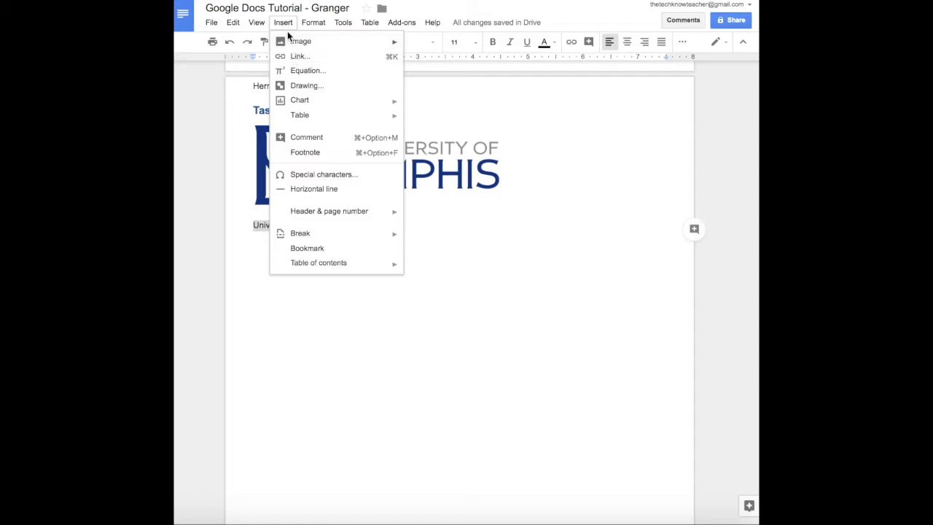
left_click(295, 56)
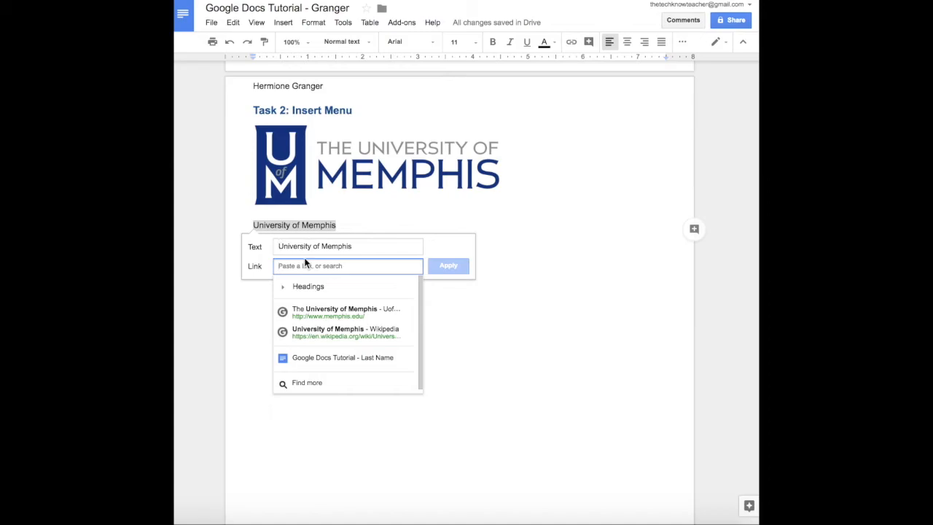
left_click(303, 312)
left_click(447, 267)
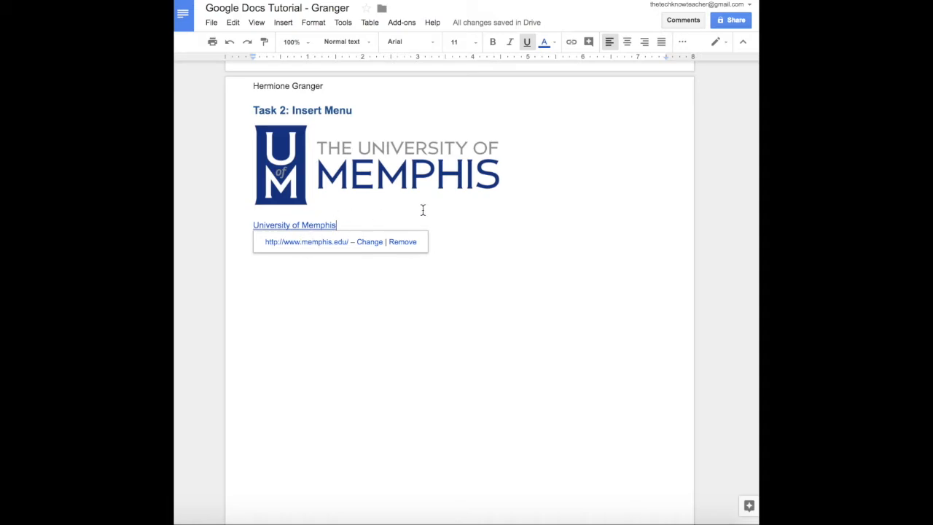
- Add a paragraph below the link running from "The University of Memphis, also called the UofM" to "an enrollment of more than 22000 students."
key("Return")
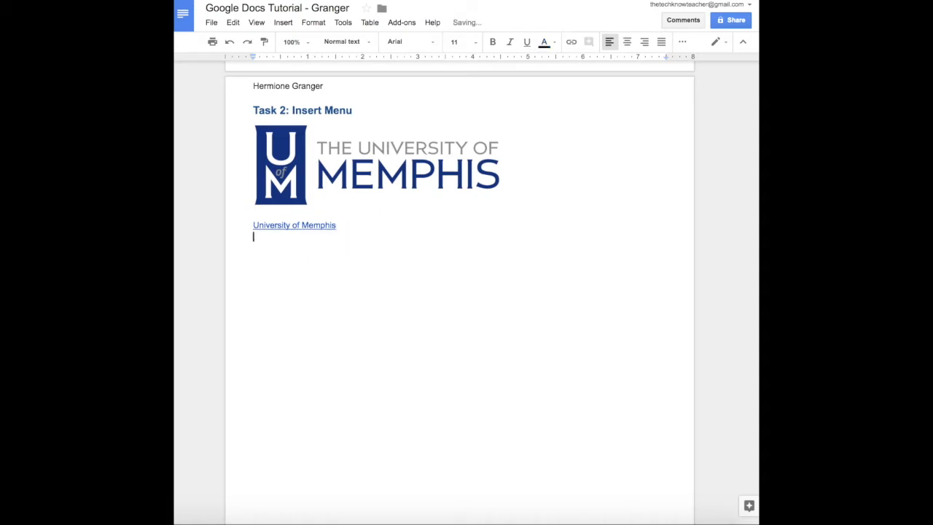
type("The University of Memphis, also called the UofM, is an American public research university located in the Normal Station neighborhood of Memphis, Tennessee. Founded in 1912, the university has an enrollment of more than 22000 students.")
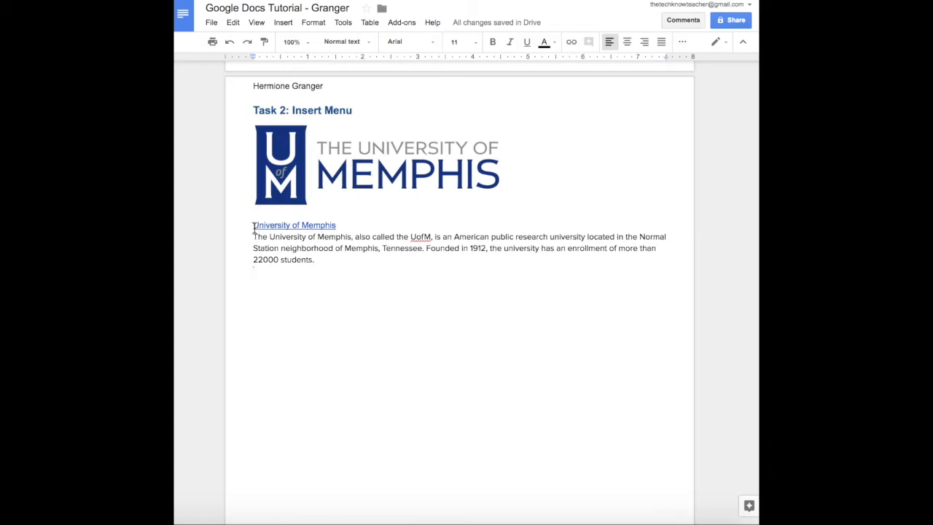
- Select the phrase "also called the UofM" in the paragraph below the University of Memphis link
left_click(281, 23)
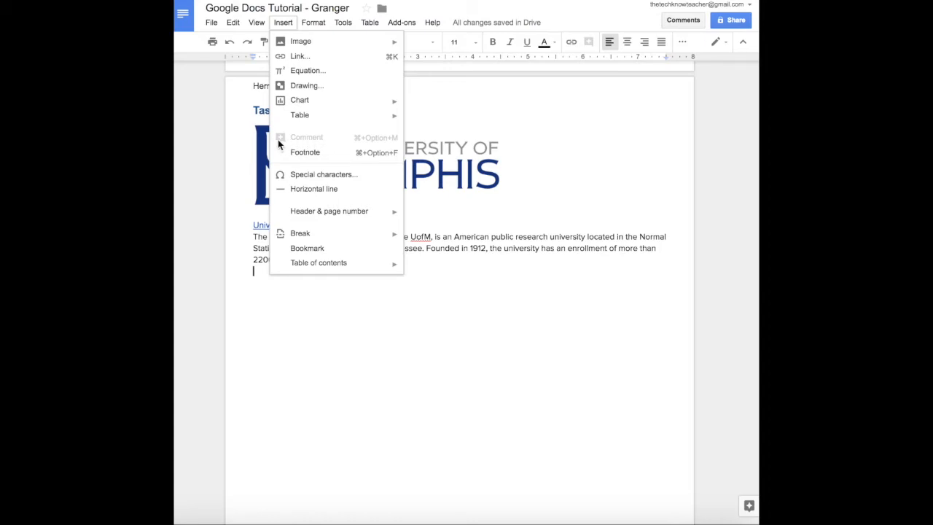
left_click(256, 250)
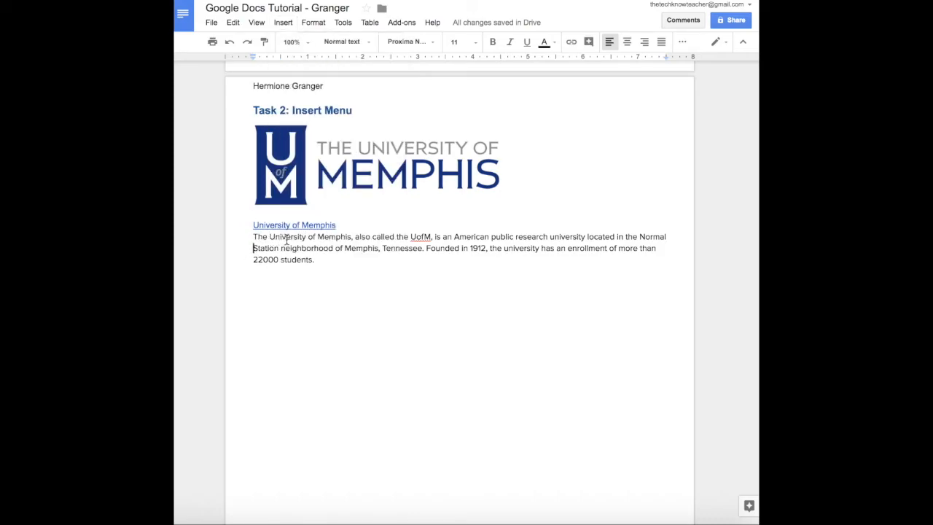
left_click(356, 236)
left_click_drag(356, 236, 431, 236)
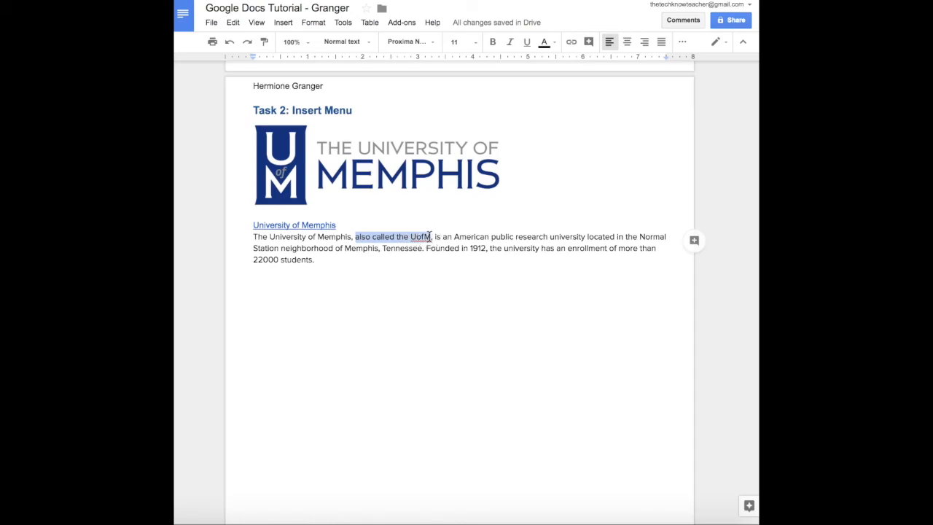
left_click(281, 22)
left_click(302, 137)
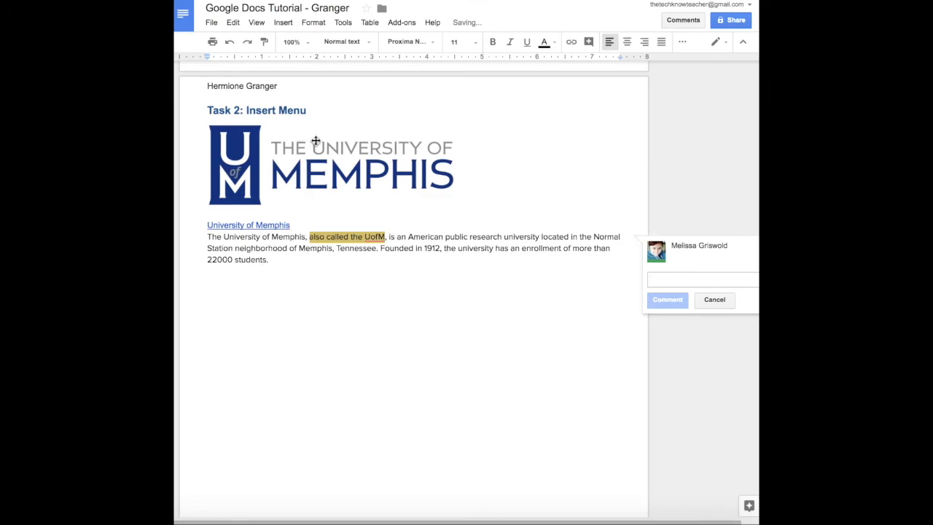
left_click(706, 301)
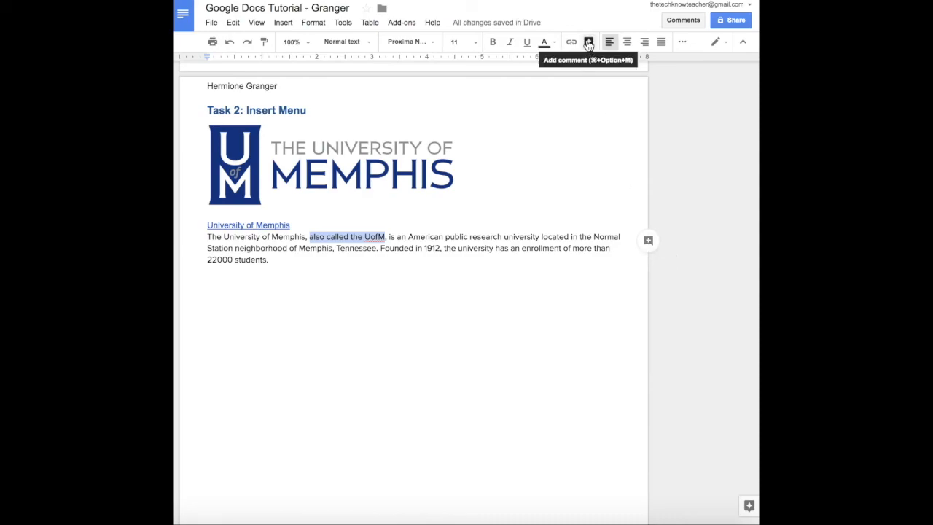
- Attach the comment "Formerly known as Memphis State" to the selected phrase "also called the UofM"
left_click(647, 244)
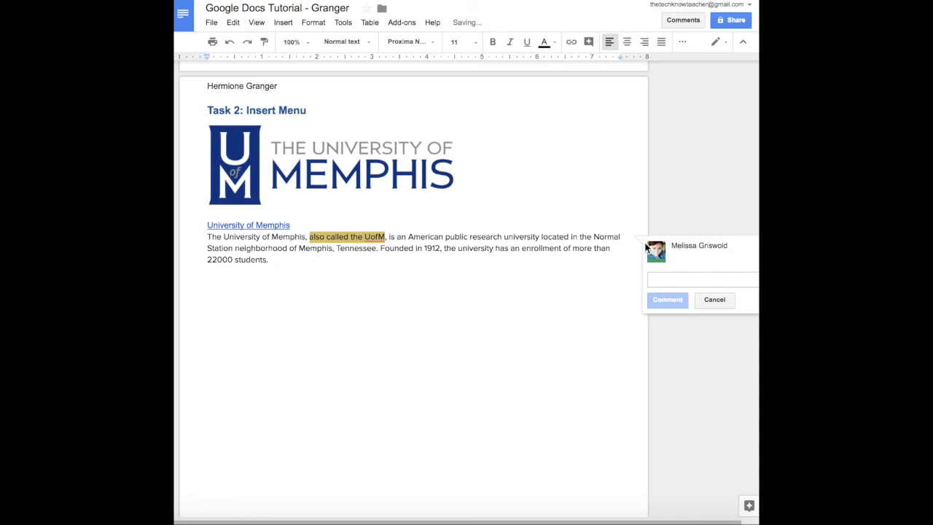
type("Form")
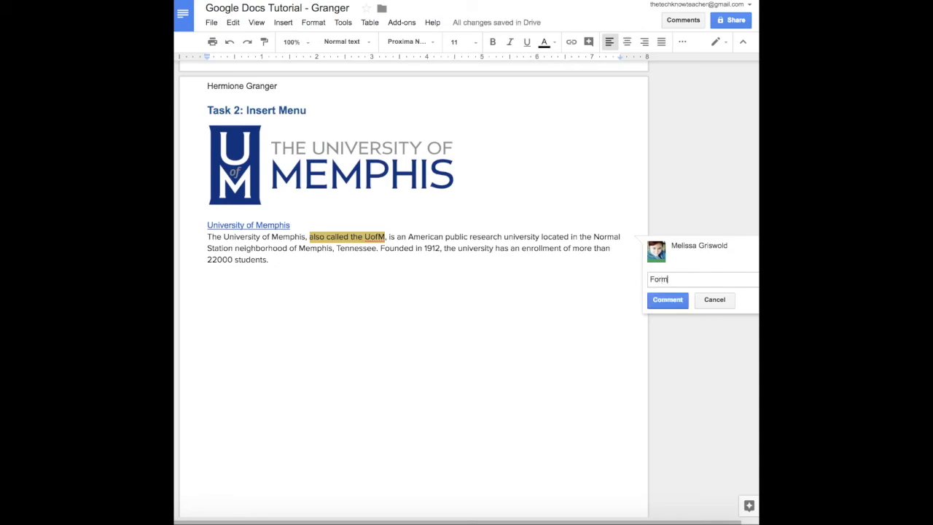
type("erly known as Memphis State")
left_click(642, 297)
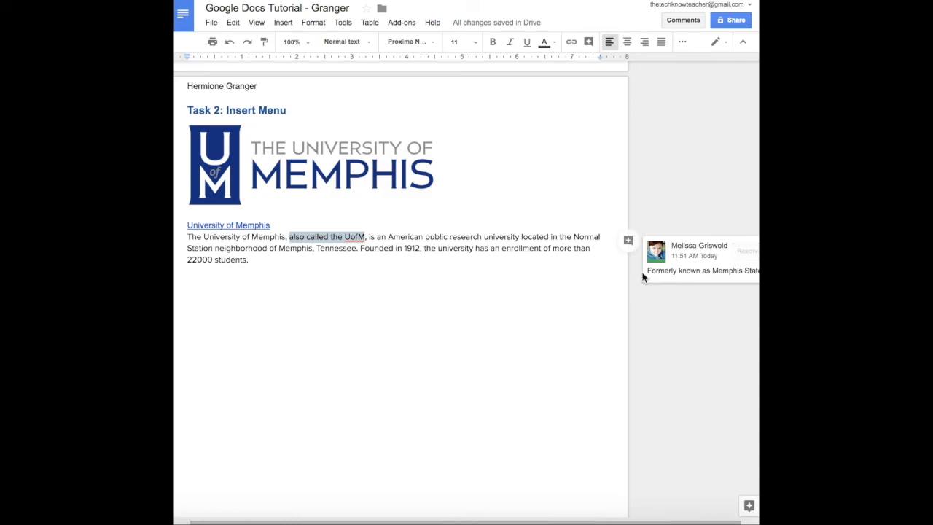
- Insert a horizontal line on the blank line below the University of Memphis paragraph
left_click(355, 269)
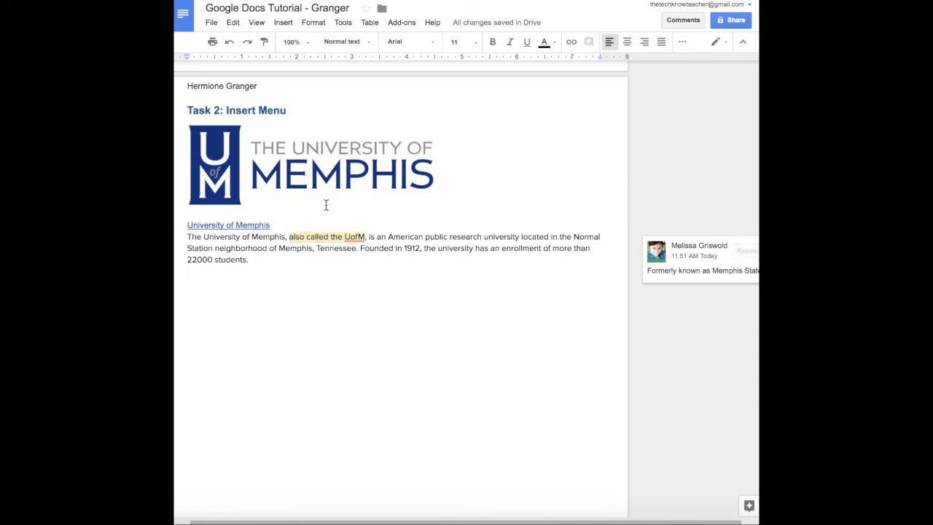
left_click(282, 23)
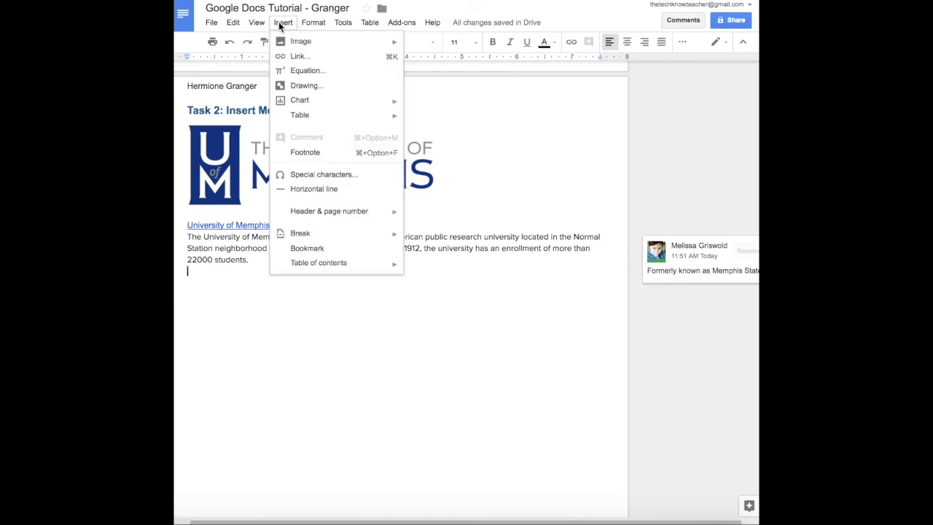
left_click(306, 196)
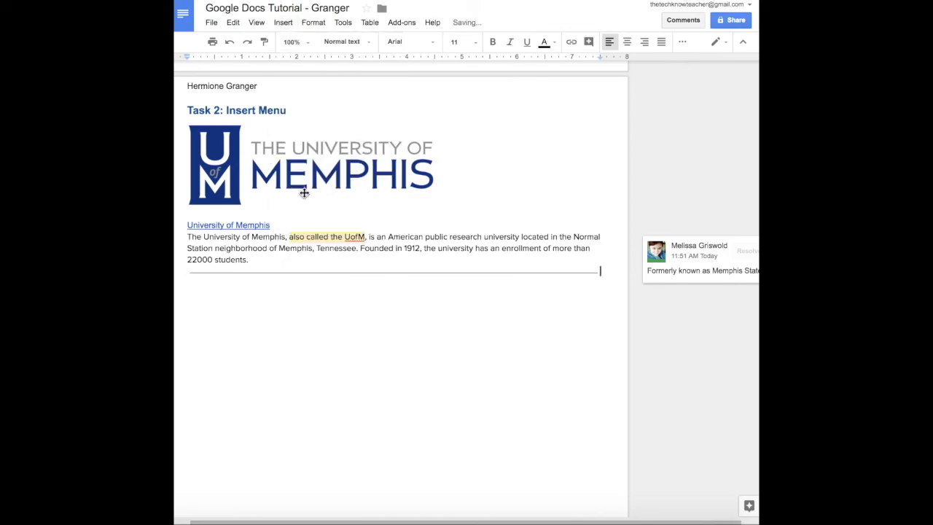